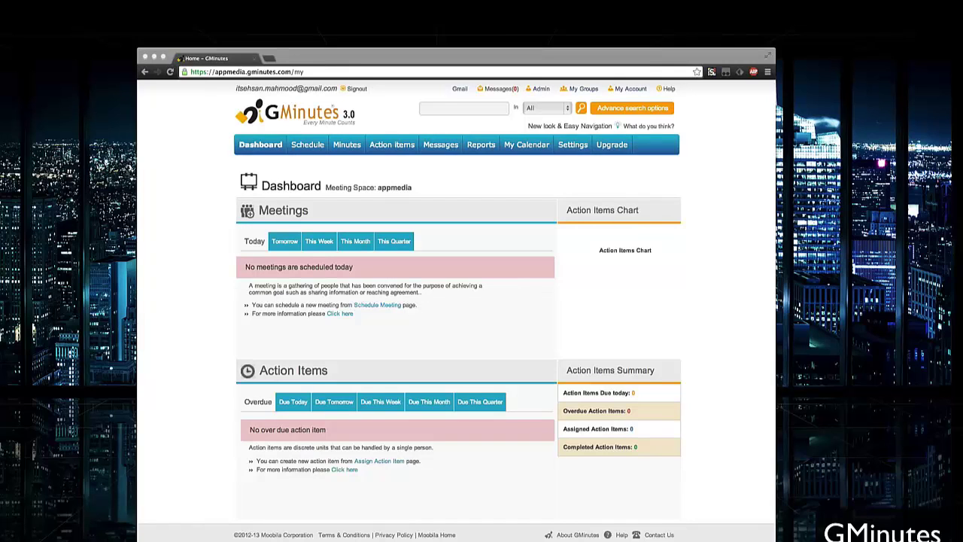
- From a new meeting, open the New Person invite form and begin entering the first name
click(747, 188)
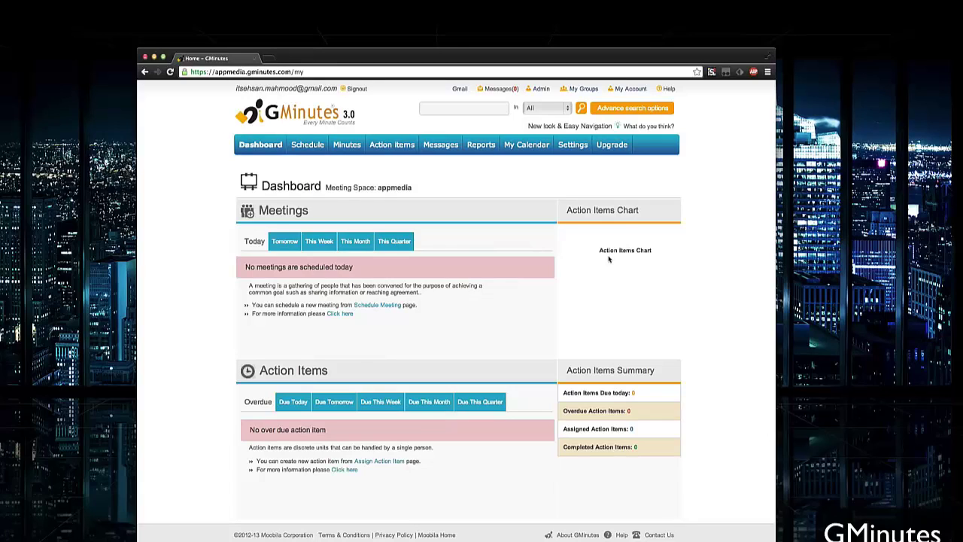
mouse_move(297, 148)
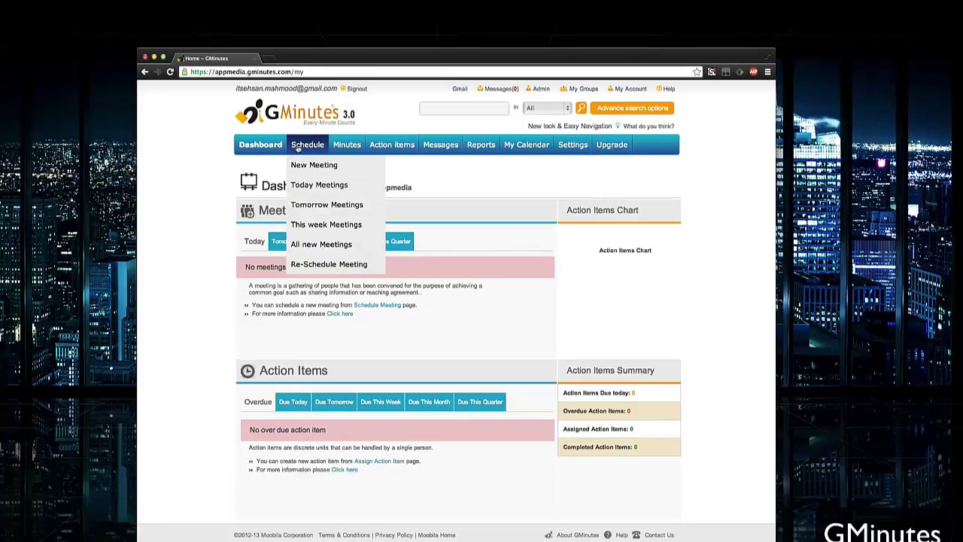
click(303, 162)
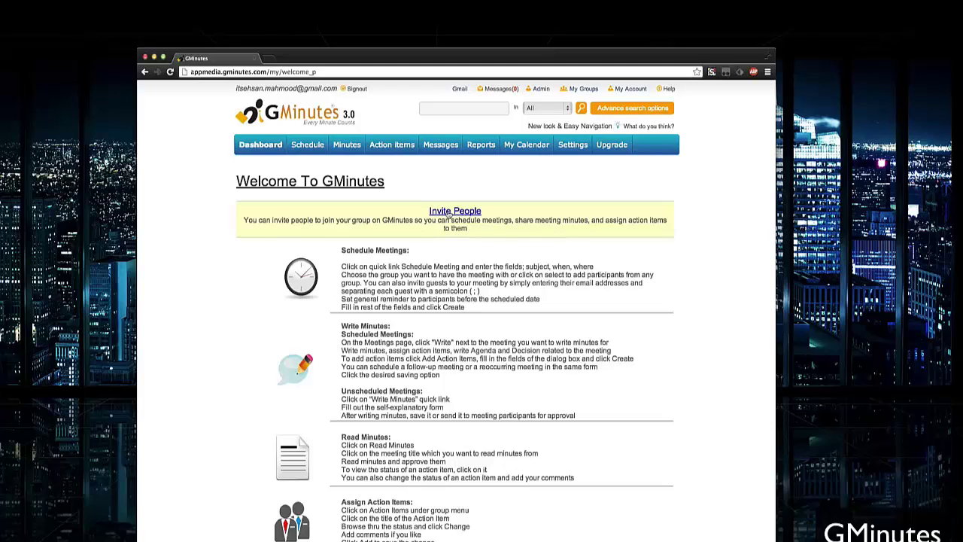
click(449, 214)
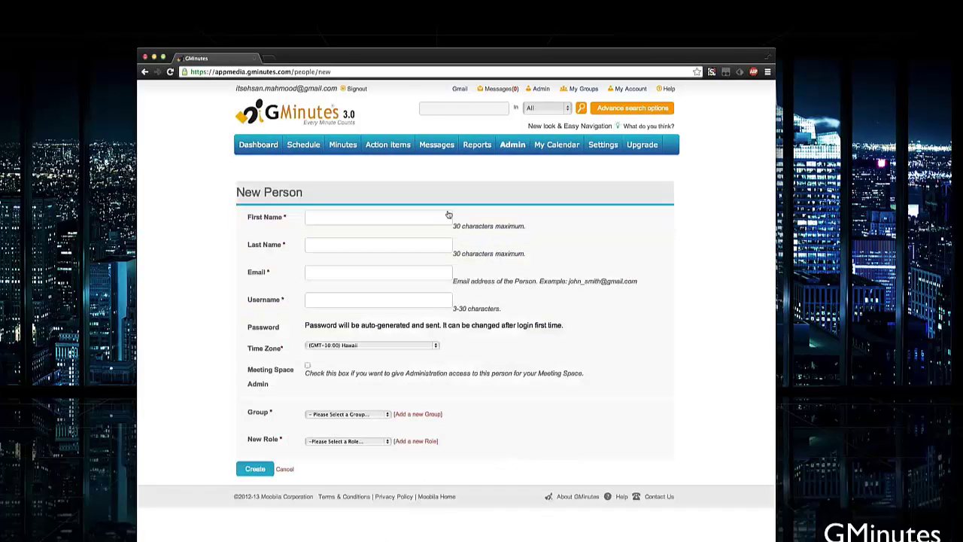
click(430, 217)
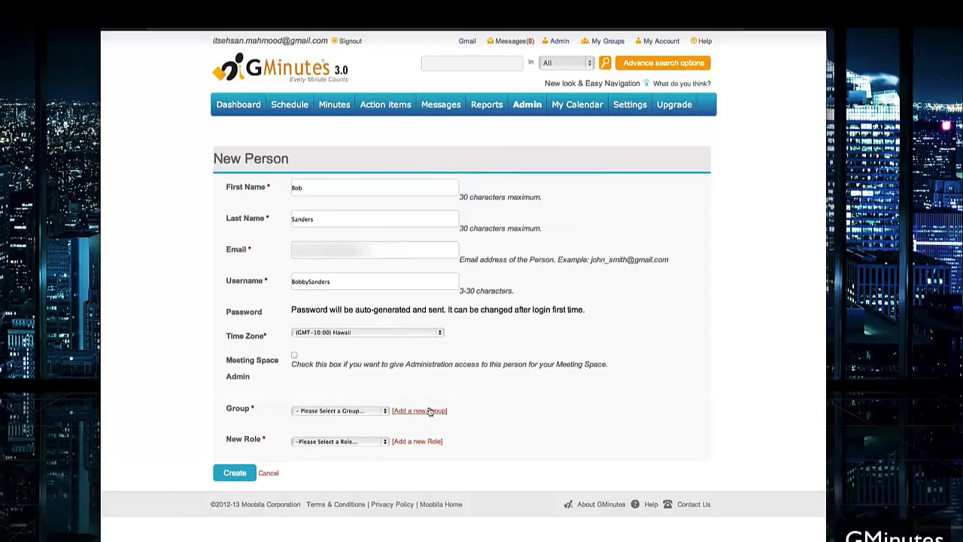
- Add a new group named Marketing for the new person
click(429, 411)
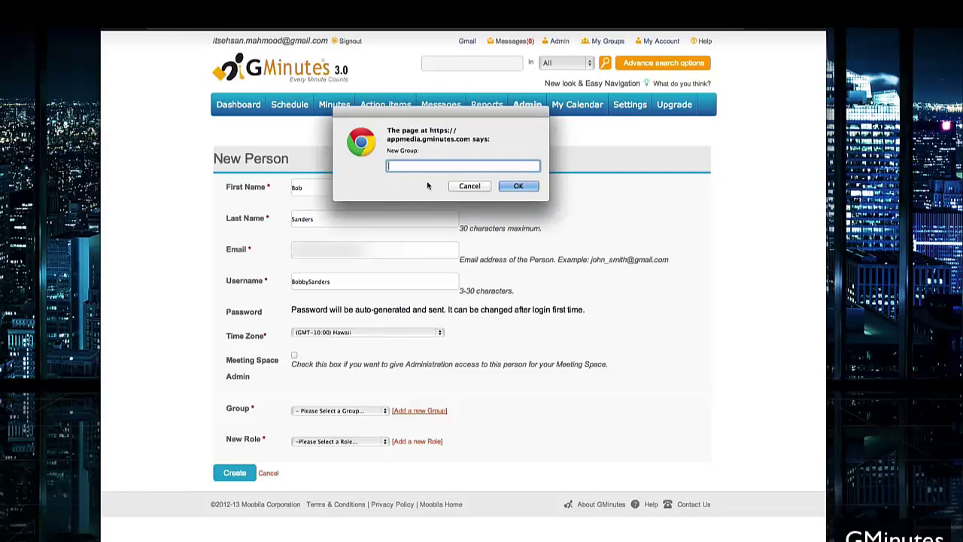
text(Marketing)
click(517, 190)
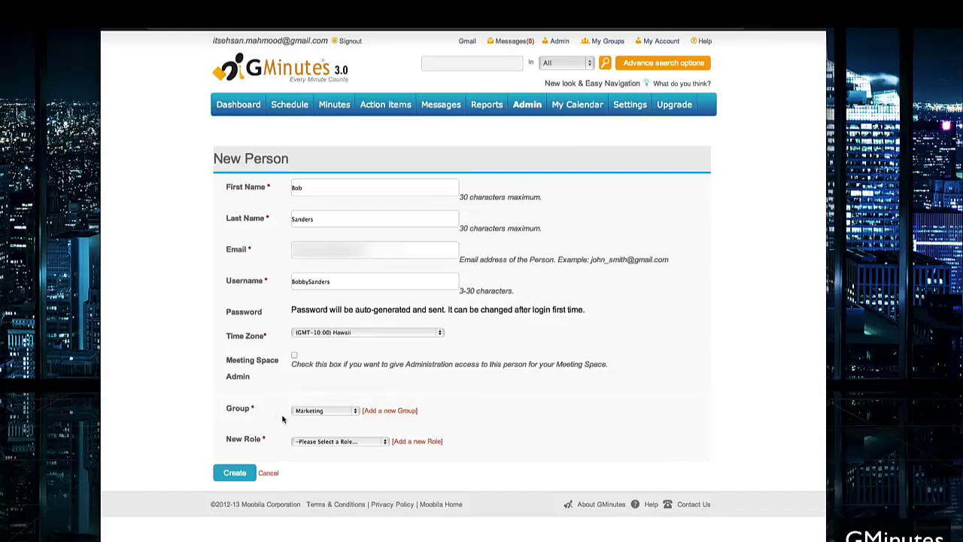
- Create a new role named Manager with all permissions checked
click(427, 442)
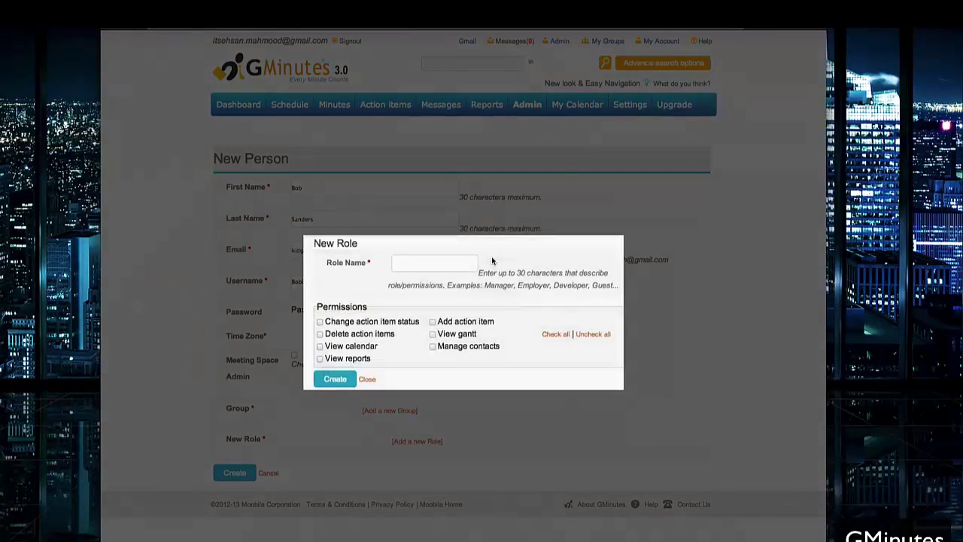
click(467, 262)
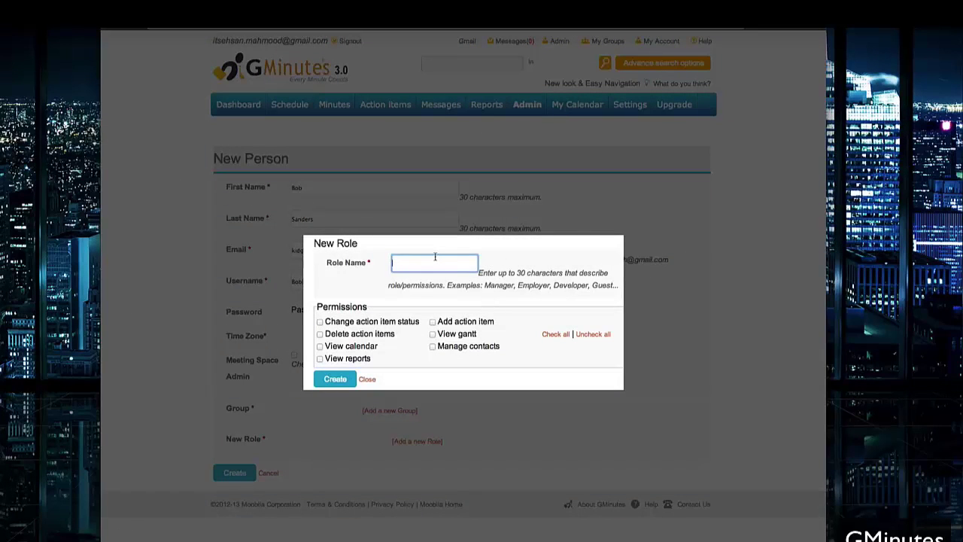
text(Manager)
click(556, 334)
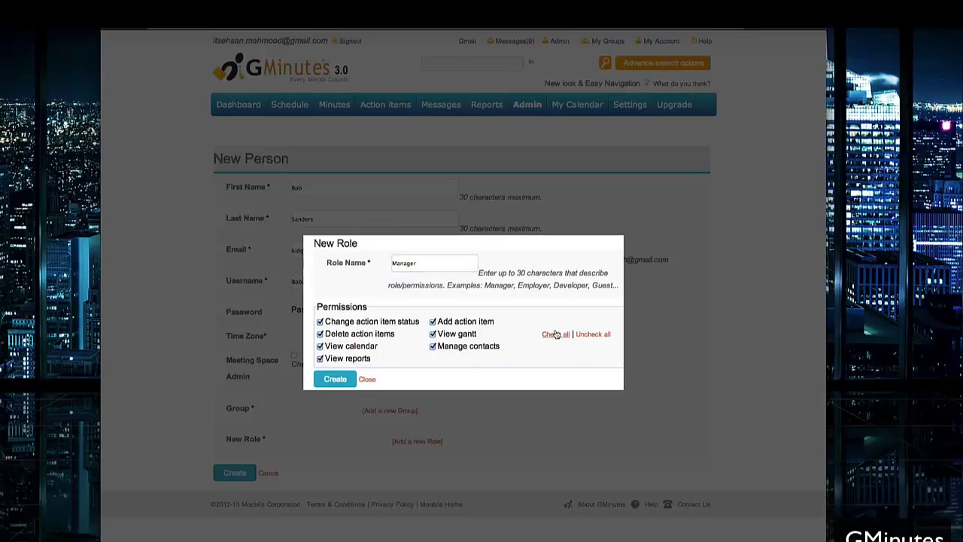
click(323, 379)
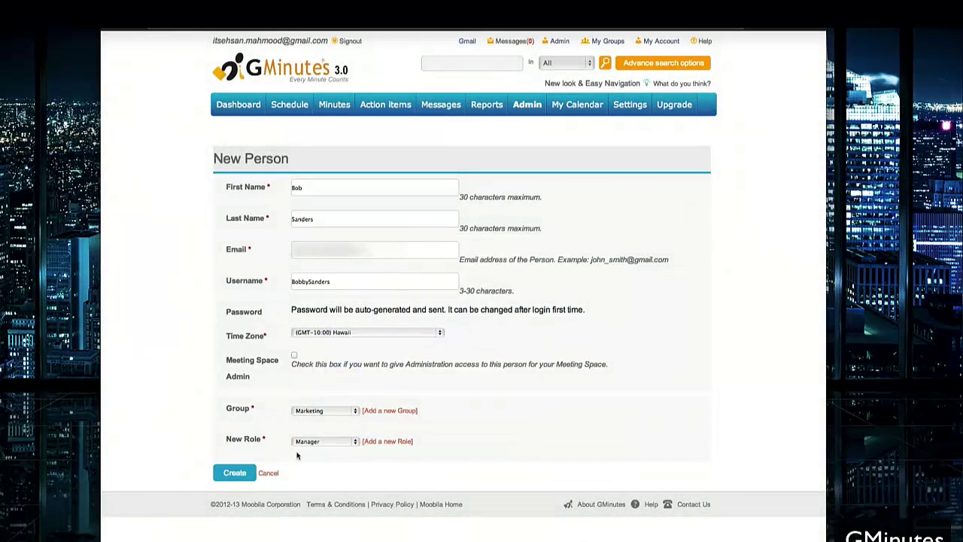
- Create the new person's account and confirm their row appears in the People list
click(223, 476)
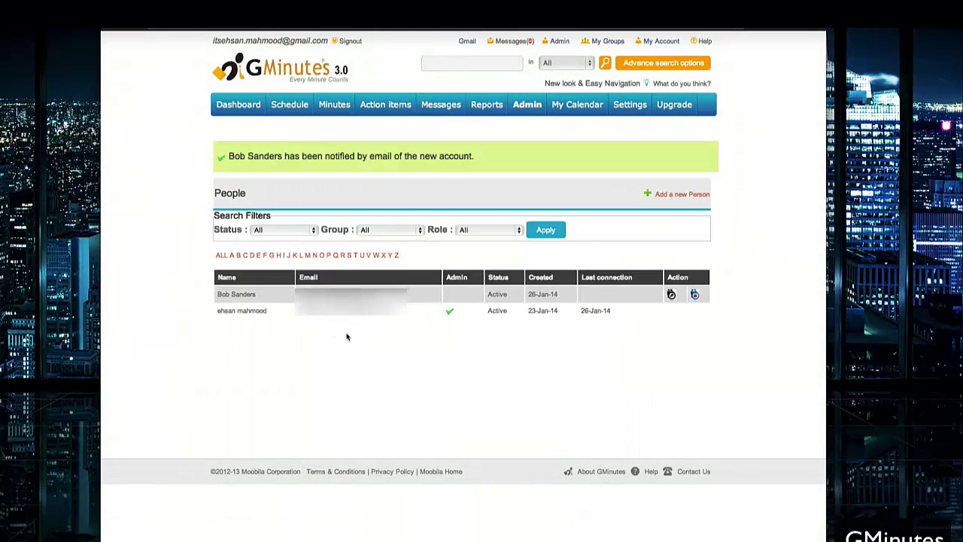
drag(218, 294, 606, 294)
click(606, 294)
- Fill in a new meeting with a 15 minutes reminder and Add to calendar ticked
mouse_move(294, 105)
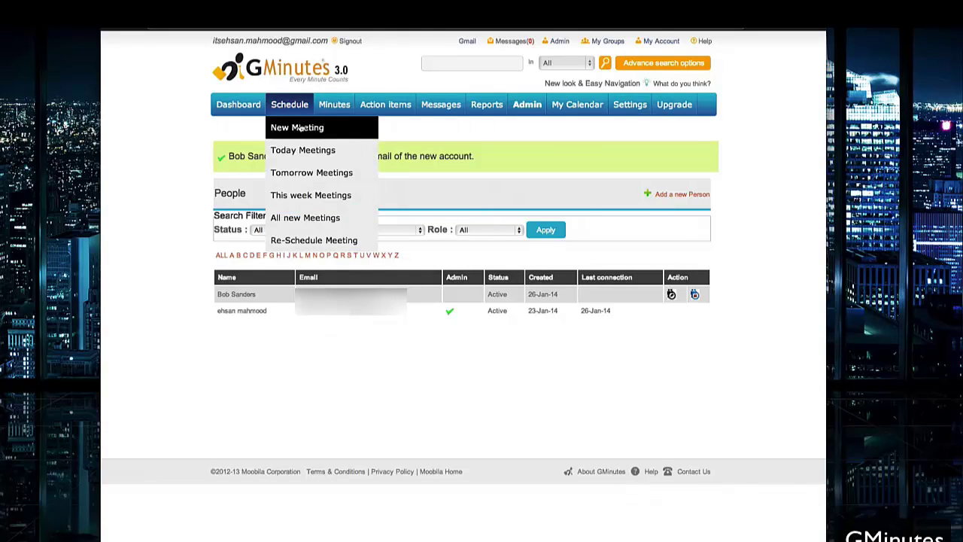
click(300, 130)
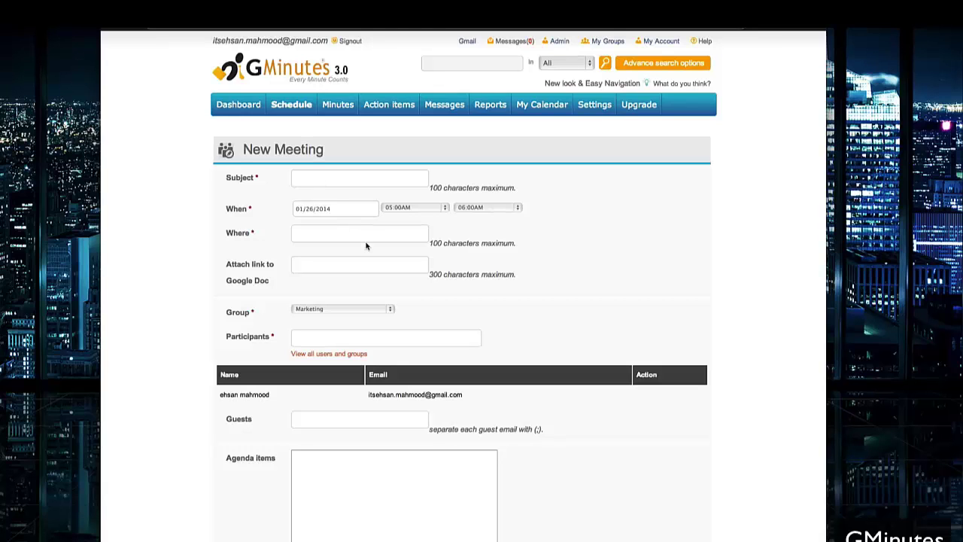
scroll(367, 246, down, 1)
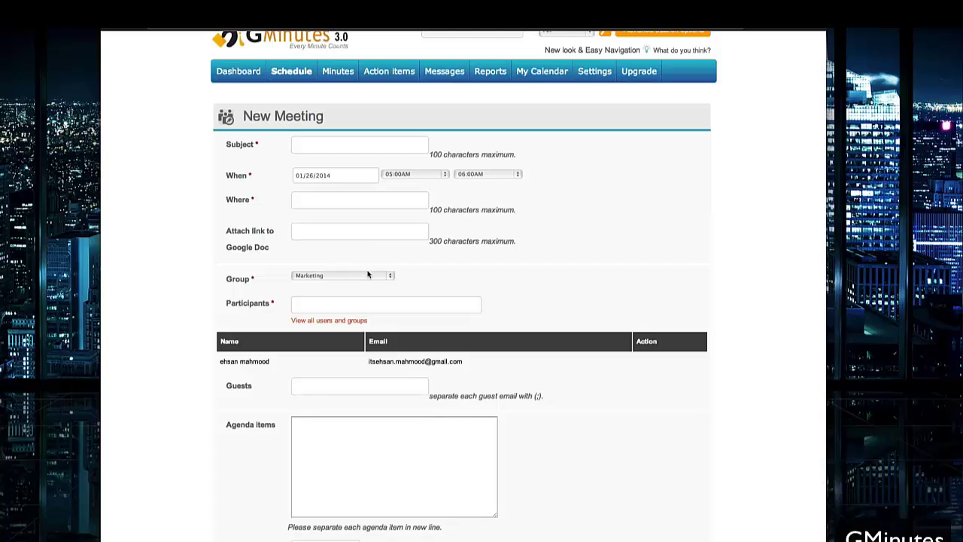
scroll(386, 311, down, 1)
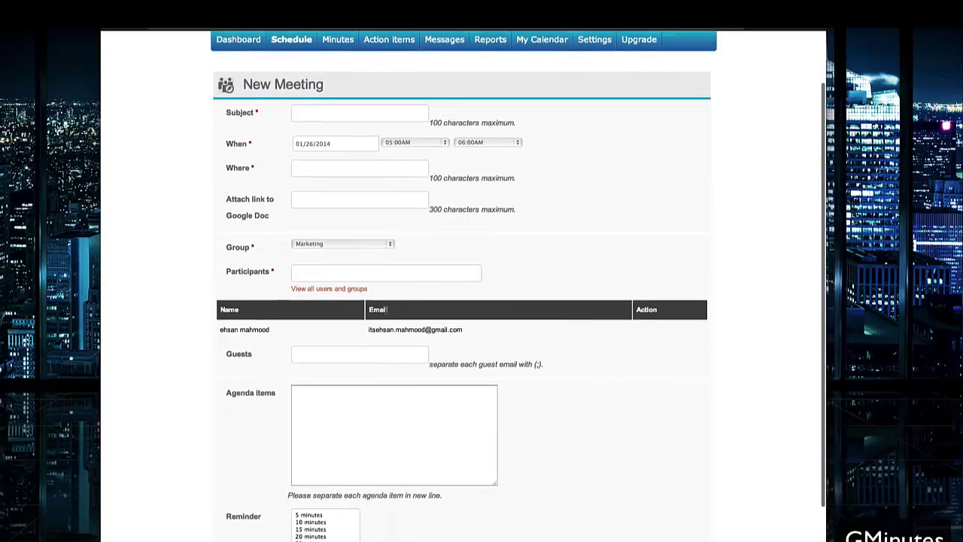
scroll(376, 311, down, 1)
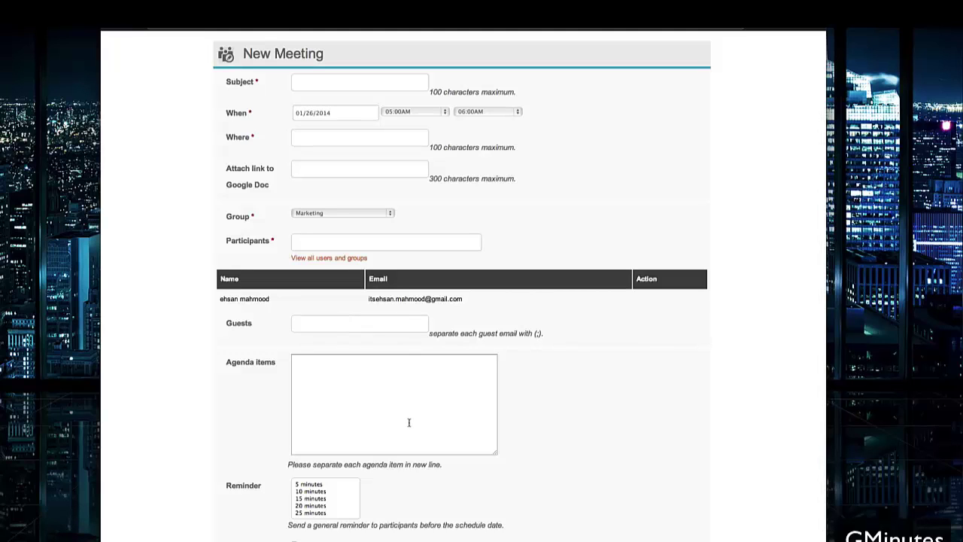
scroll(410, 422, down, 1)
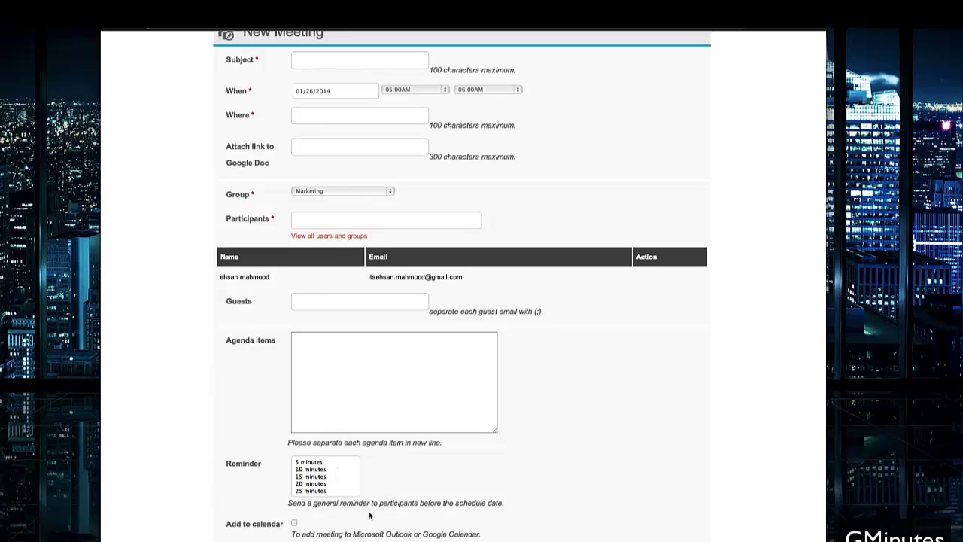
scroll(336, 482, down, 2)
scroll(336, 482, down, 3)
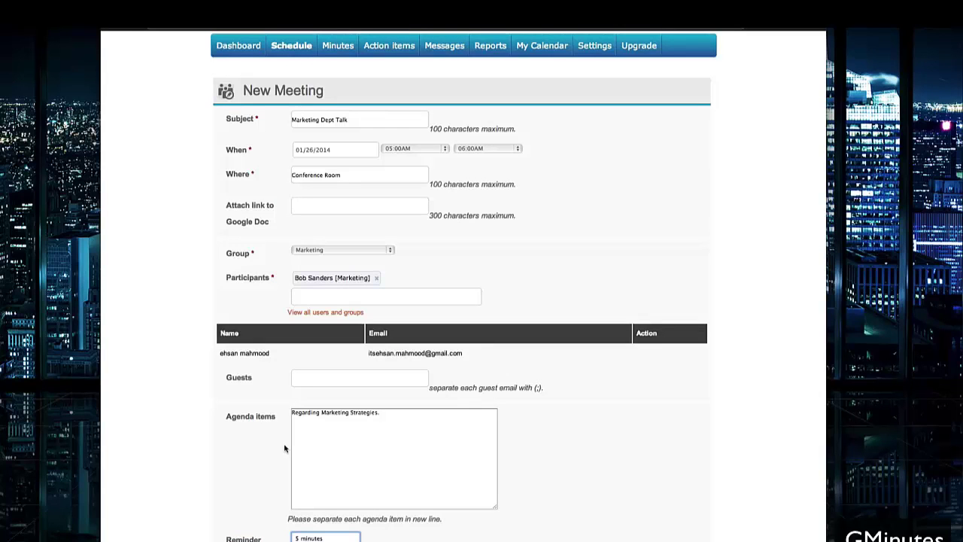
scroll(284, 449, down, 1)
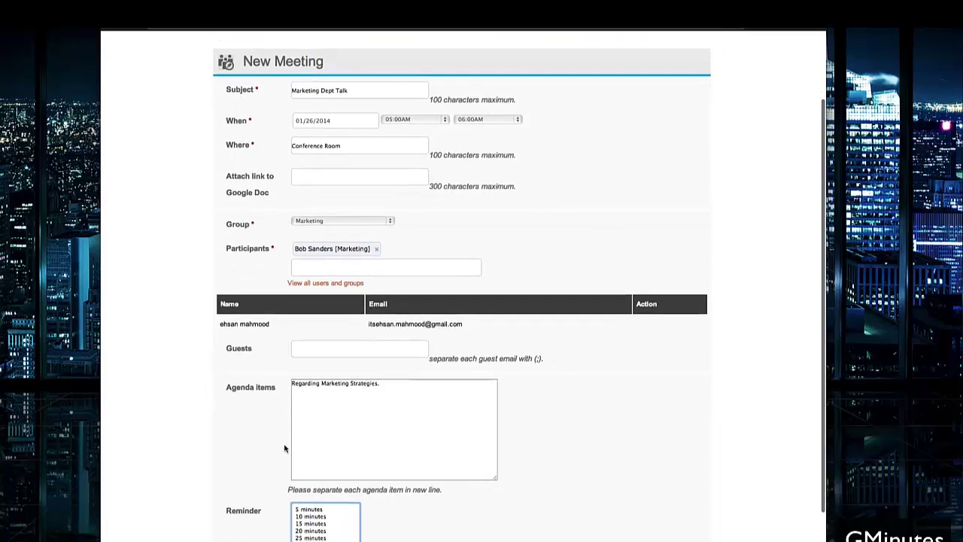
scroll(284, 448, down, 2)
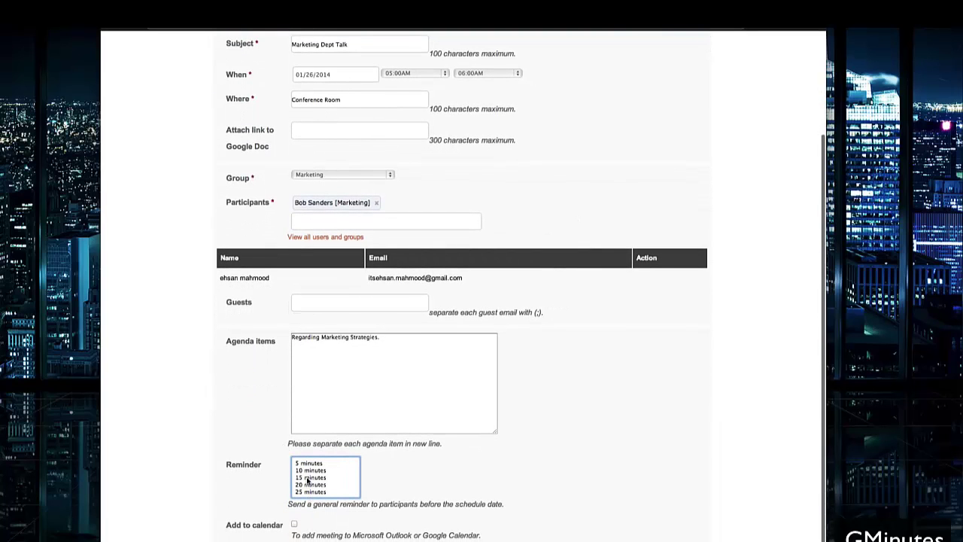
click(307, 477)
click(294, 523)
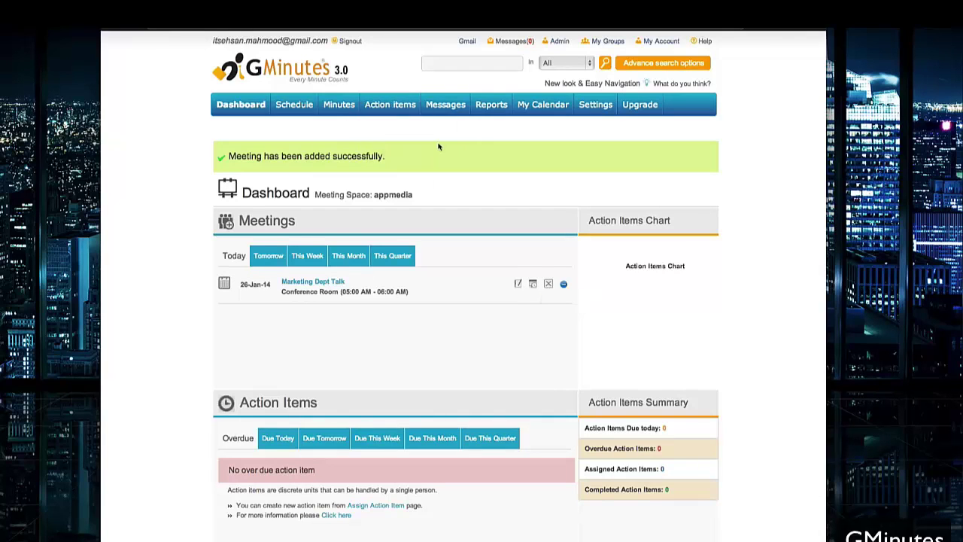
mouse_move(339, 109)
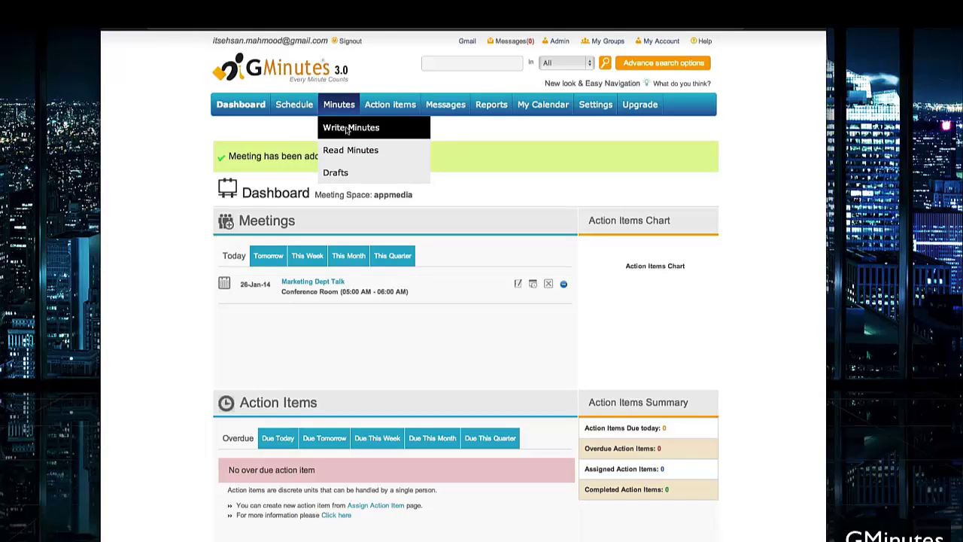
click(348, 130)
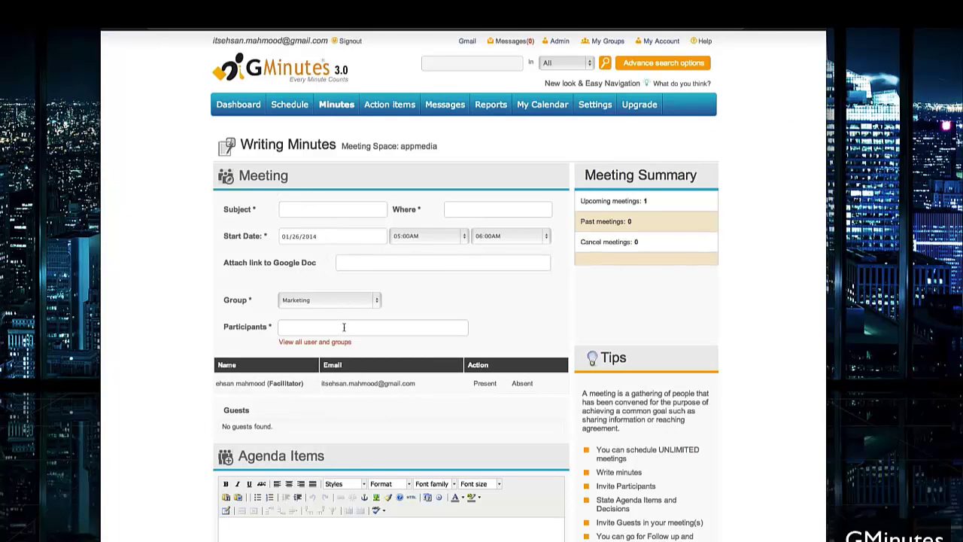
scroll(344, 328, down, 3)
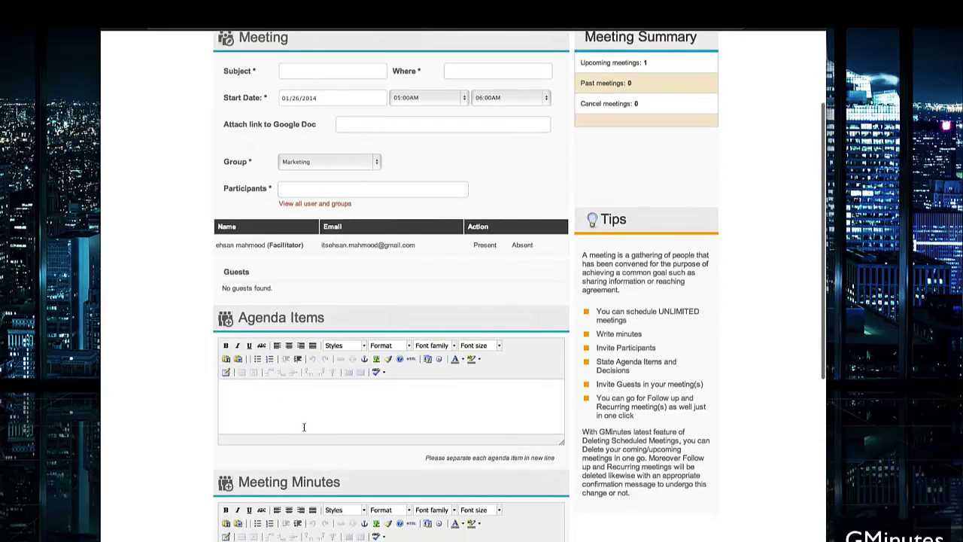
scroll(304, 426, down, 5)
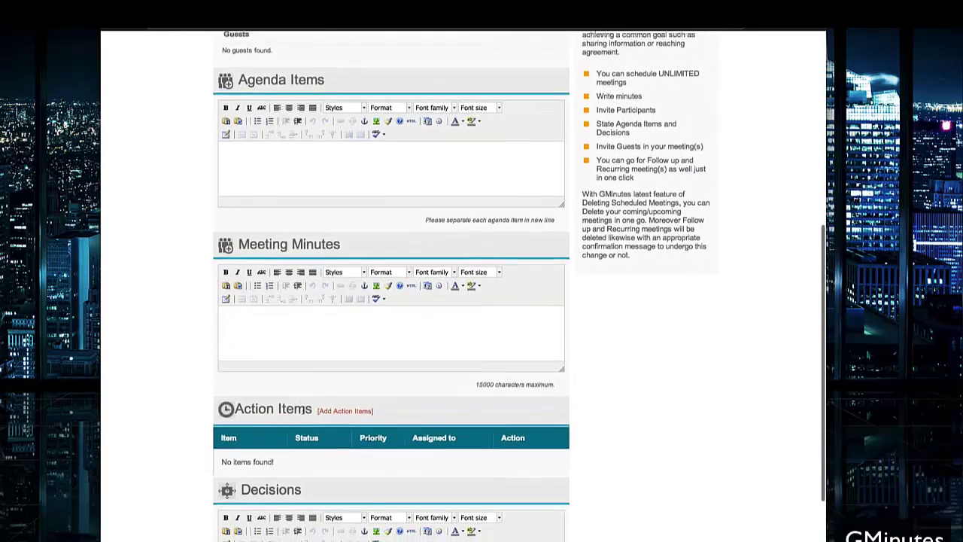
scroll(303, 410, down, 3)
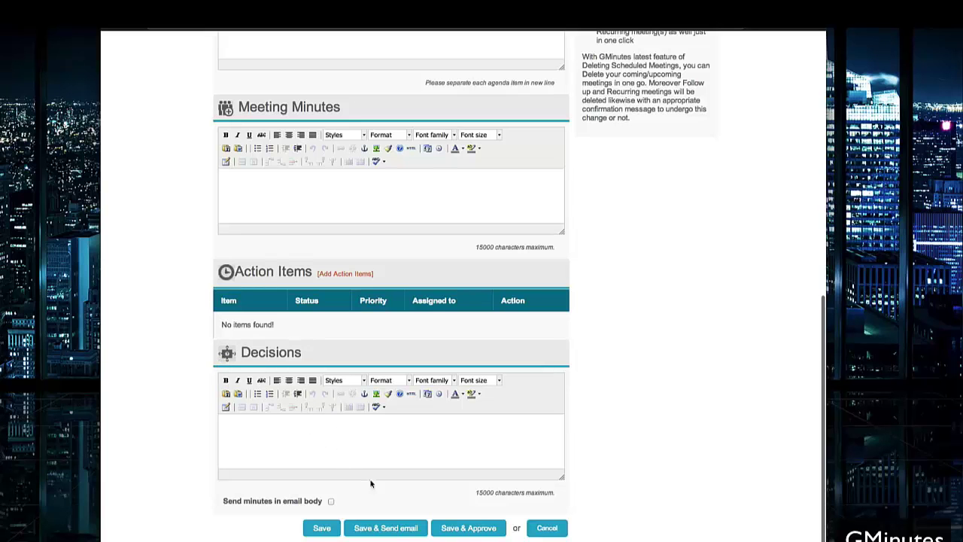
scroll(339, 451, up, 10)
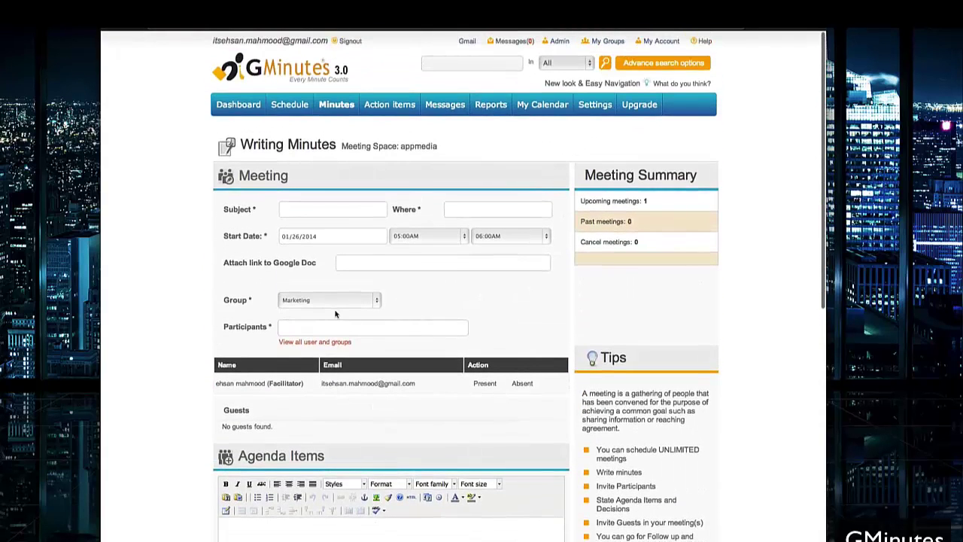
scroll(282, 314, down, 10)
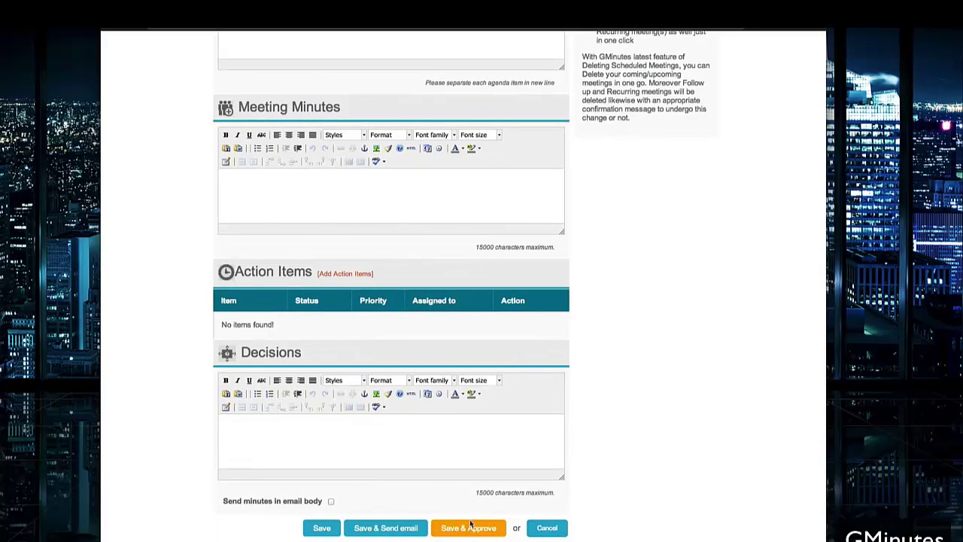
scroll(346, 403, up, 5)
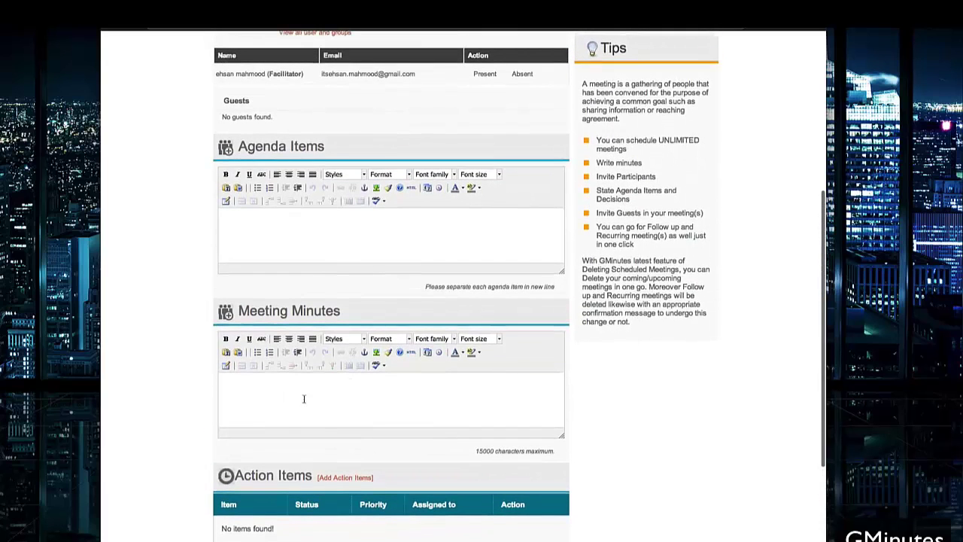
scroll(345, 410, up, 2)
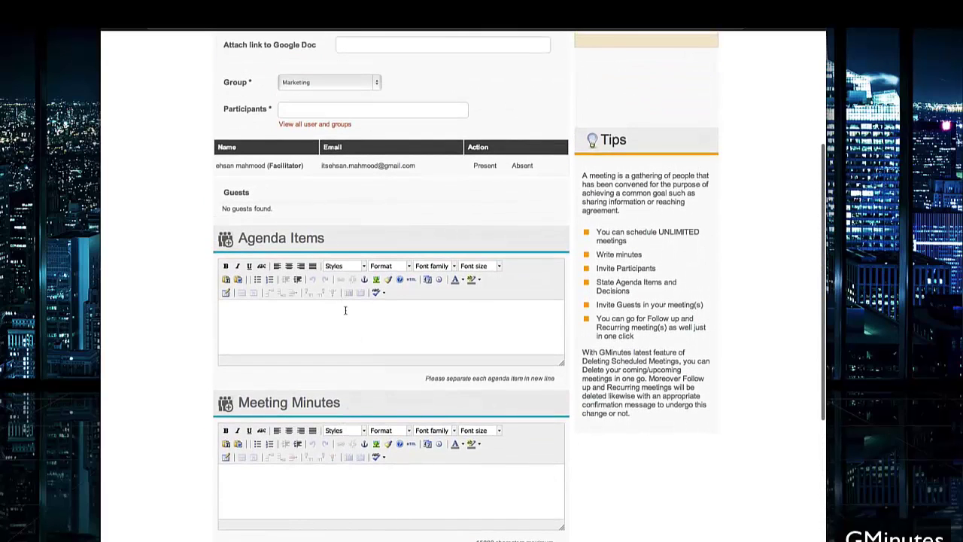
scroll(368, 485, down, 2)
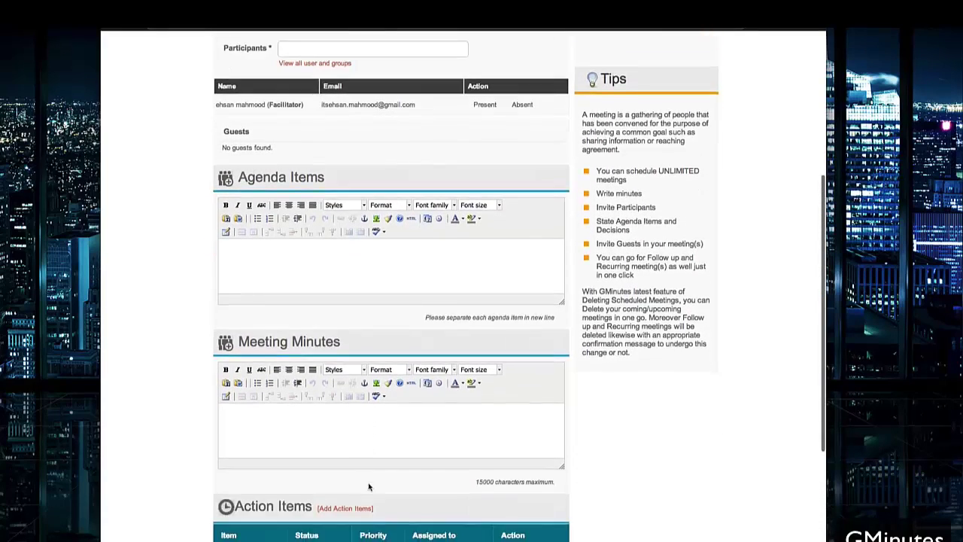
scroll(448, 293, up, 7)
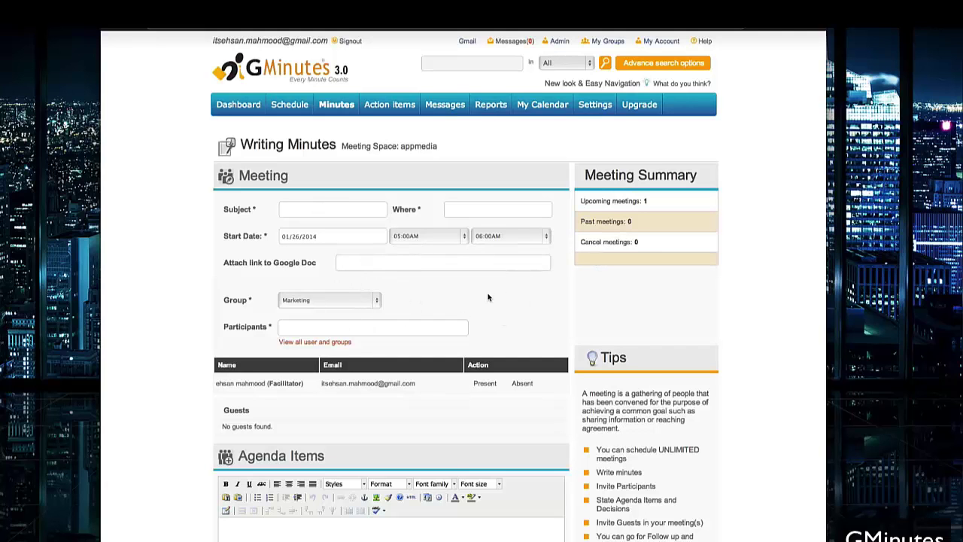
scroll(488, 296, down, 1)
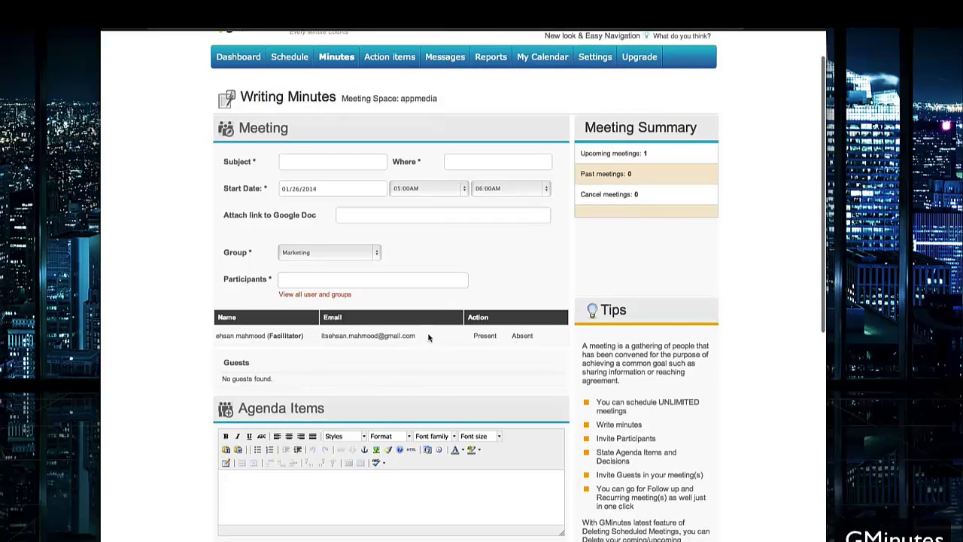
scroll(452, 313, down, 2)
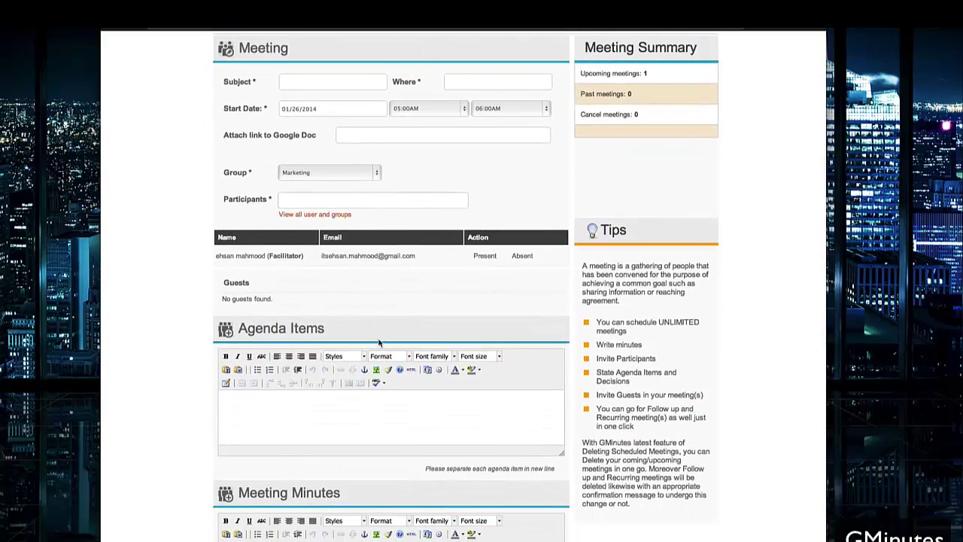
scroll(379, 338, down, 2)
click(219, 304)
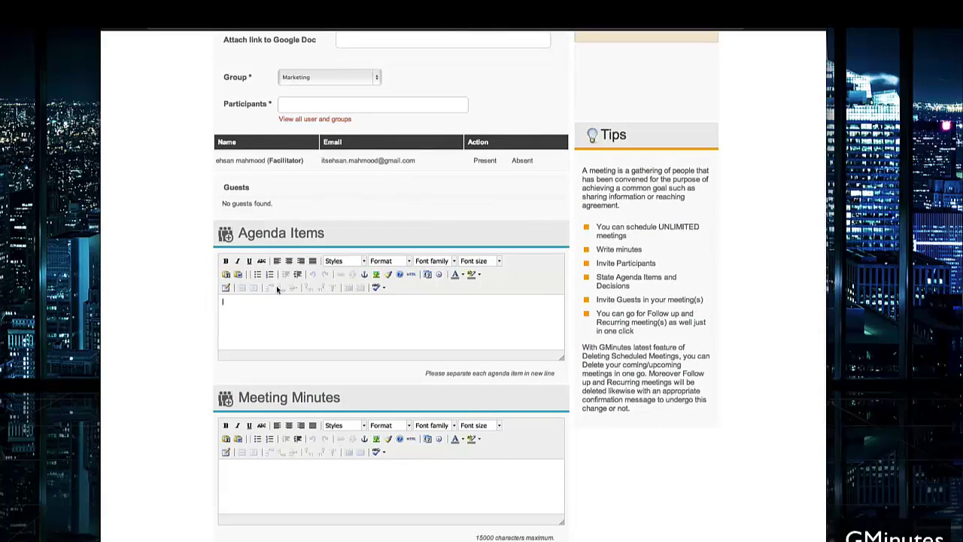
scroll(272, 322, down, 1)
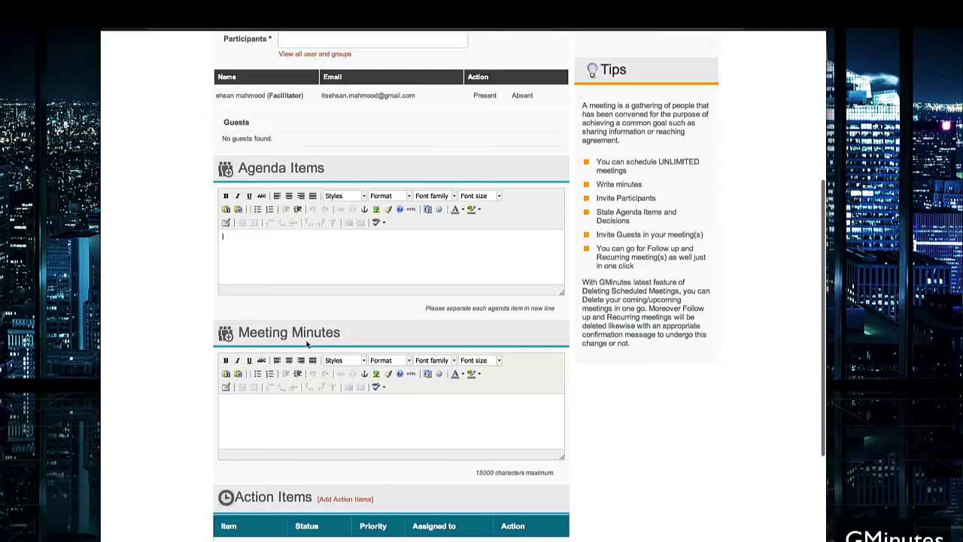
scroll(248, 376, down, 4)
scroll(253, 395, up, 10)
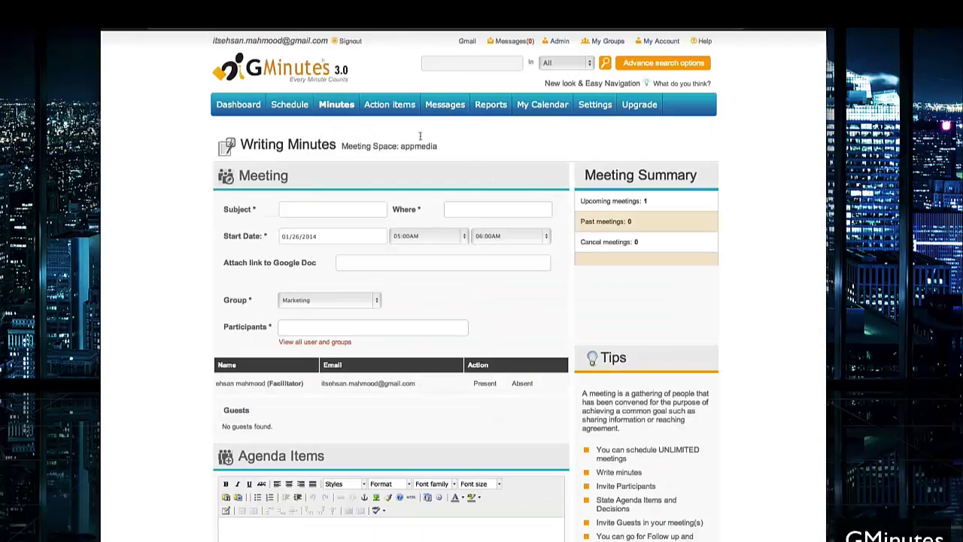
- Assign a 'Figure out budget' action item to the Marketing member, date to be decided
mouse_move(391, 105)
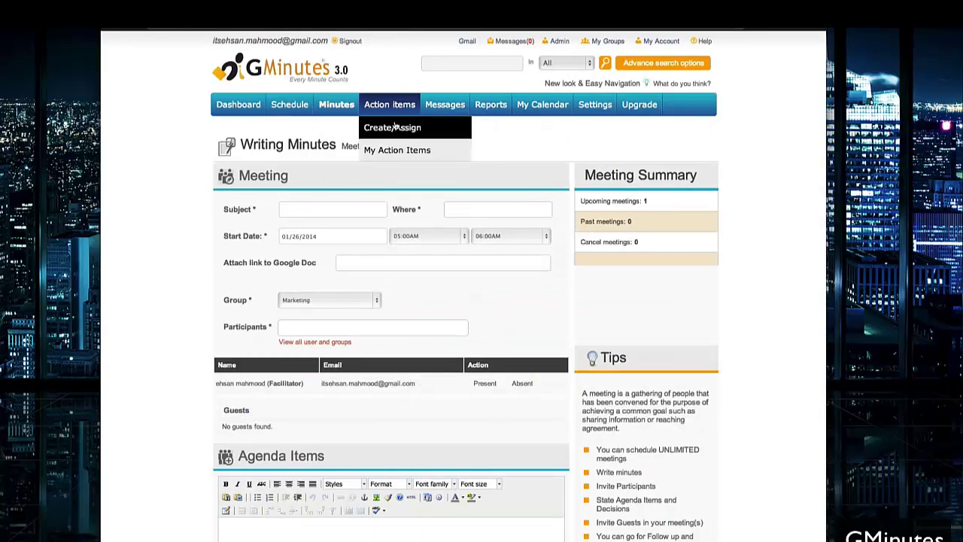
click(395, 128)
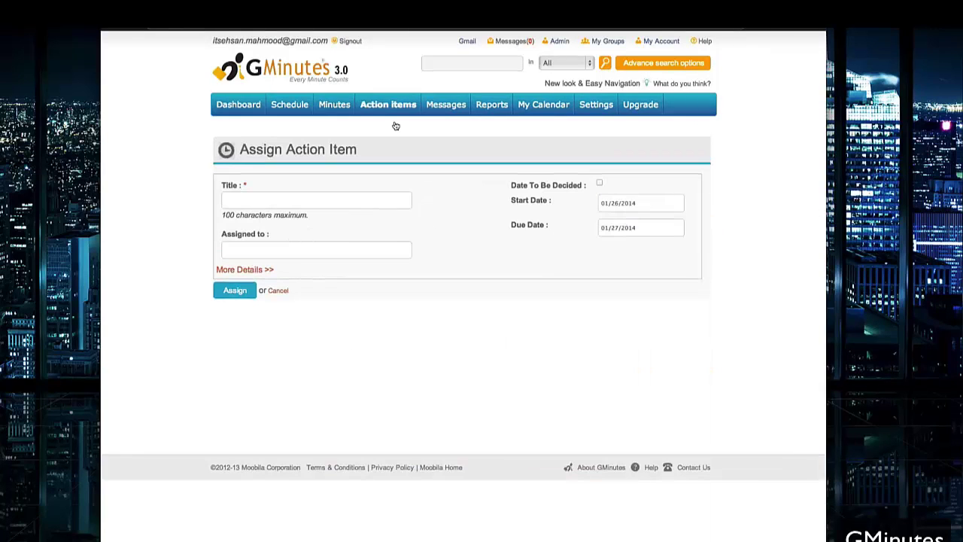
click(336, 202)
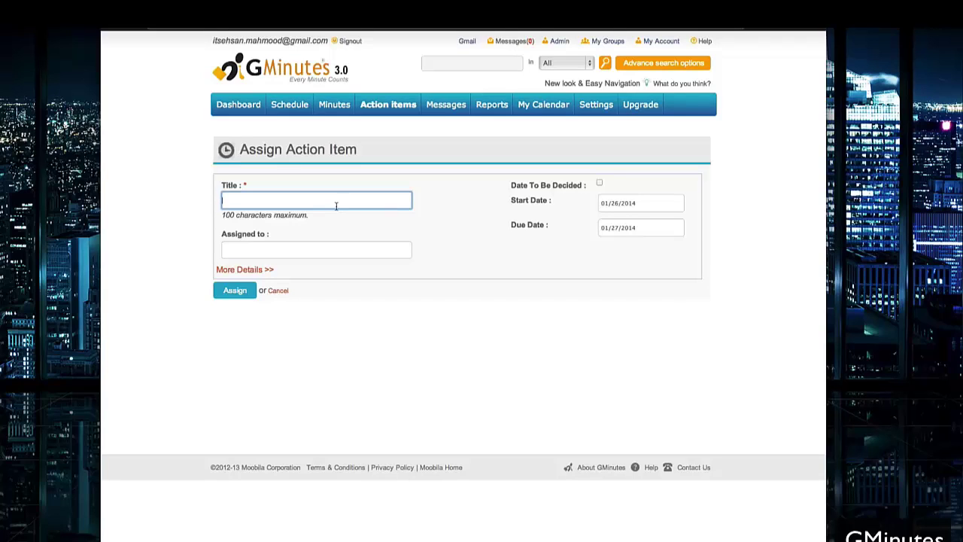
text(Figure out budget)
click(361, 249)
text(bob)
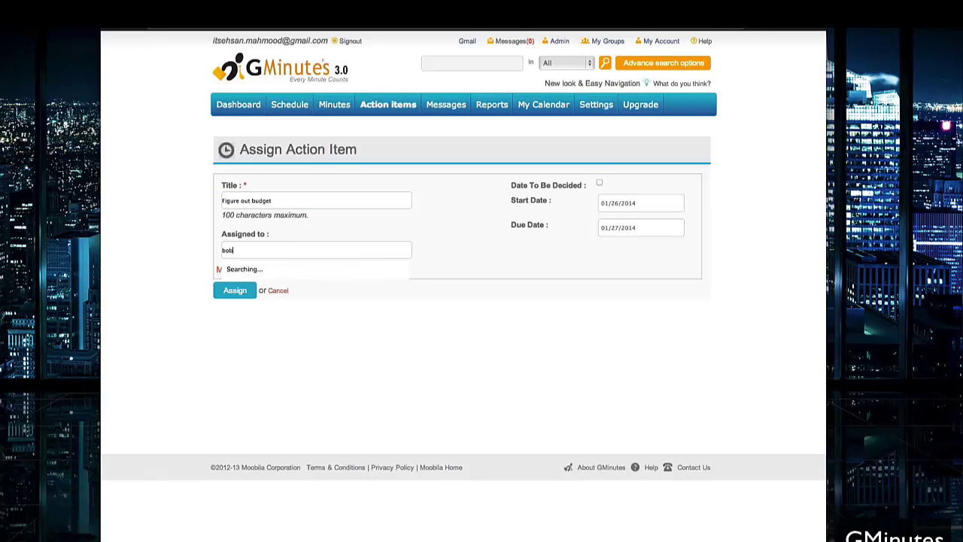
click(368, 266)
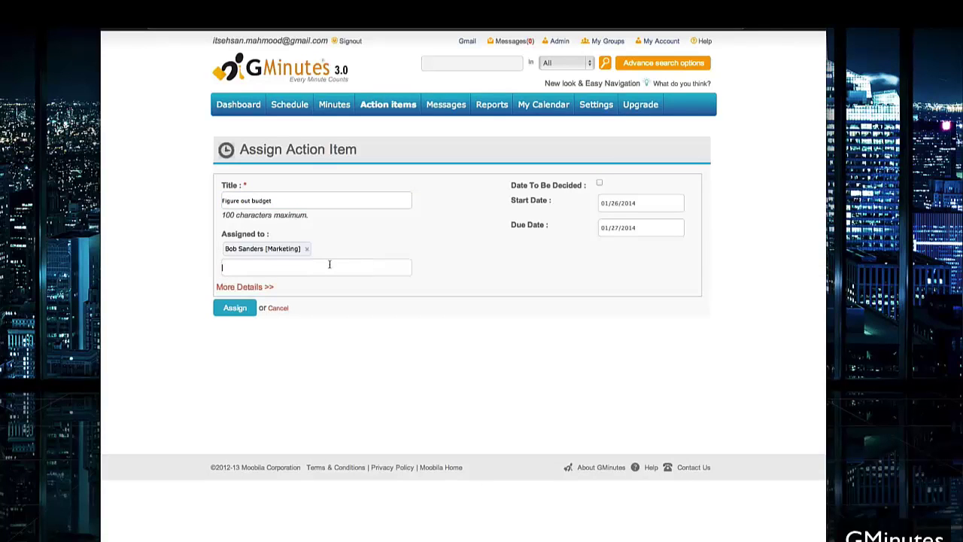
click(600, 183)
click(230, 310)
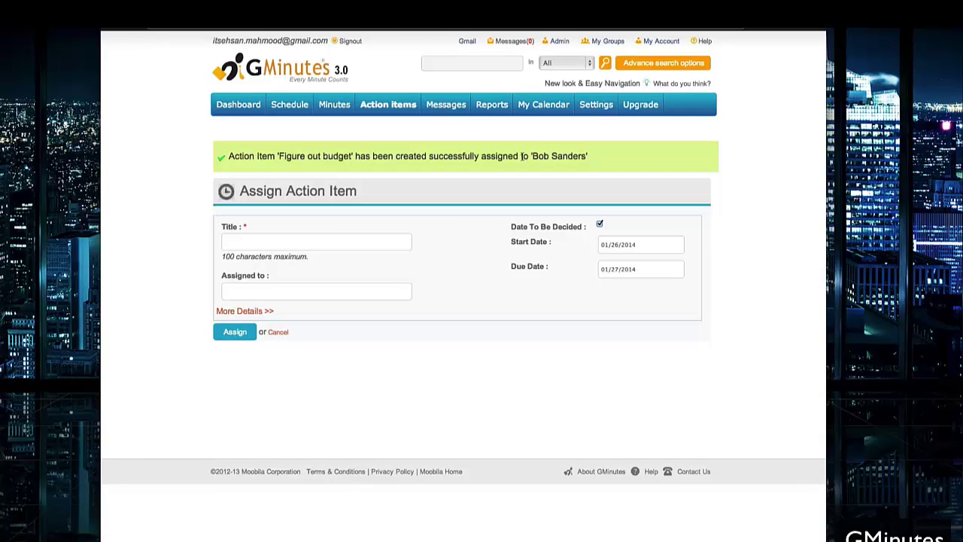
- Filter My Action Items to the Marketing member and open 'Figure out budget'
mouse_move(385, 114)
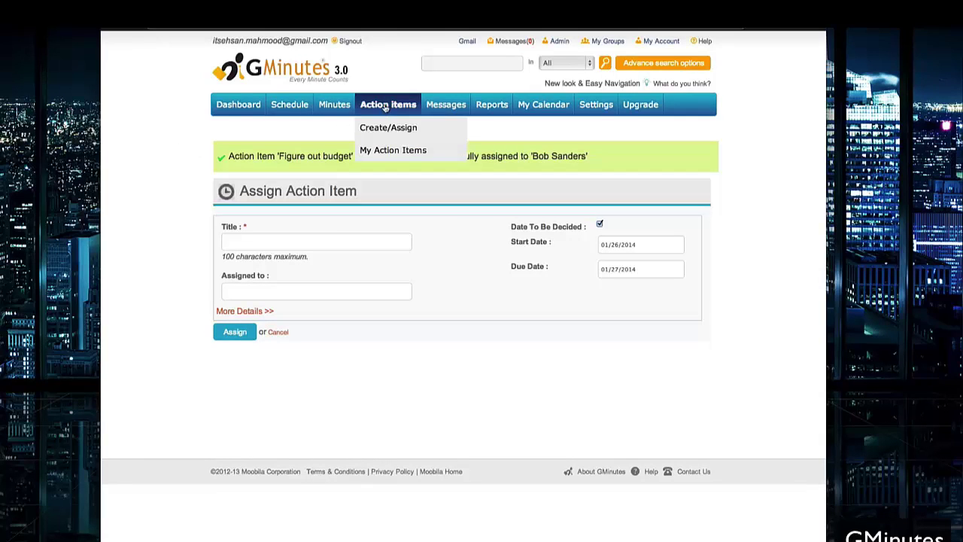
click(385, 149)
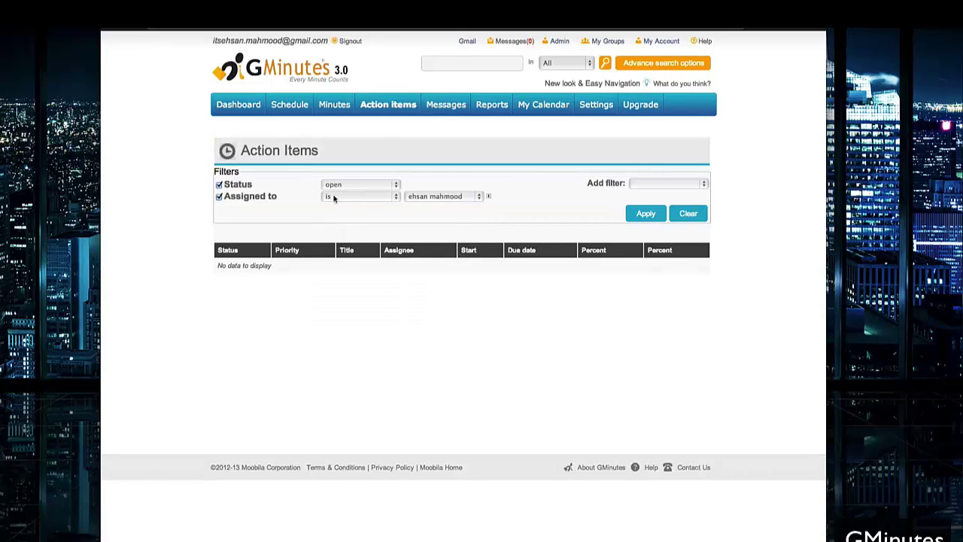
click(422, 197)
click(427, 204)
click(645, 214)
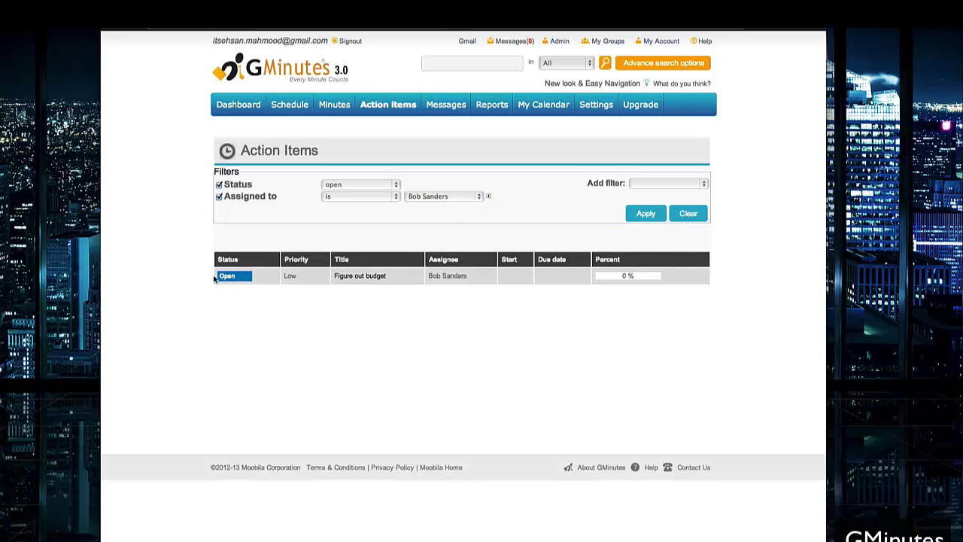
click(367, 276)
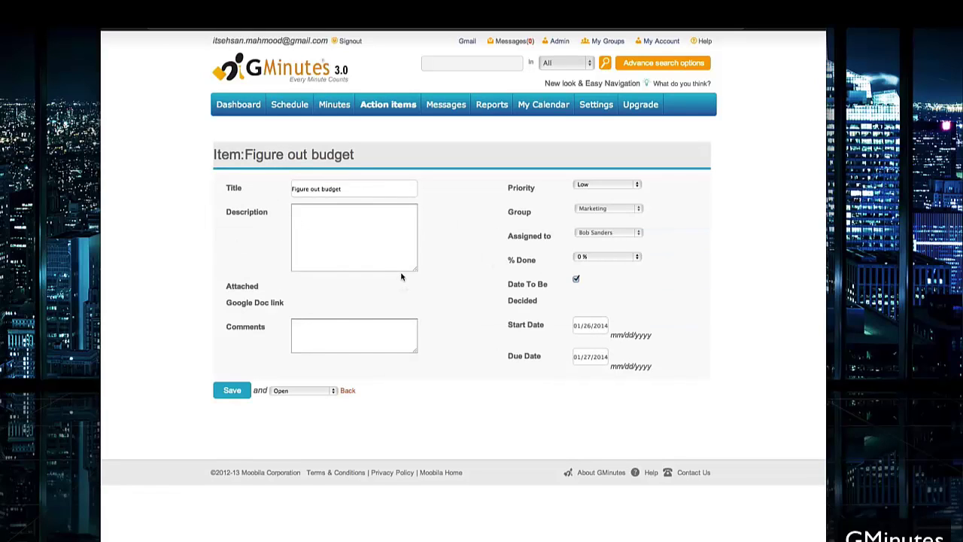
- Check the Messages inbox, then view the Reports summary, keeping December as the start month
click(444, 106)
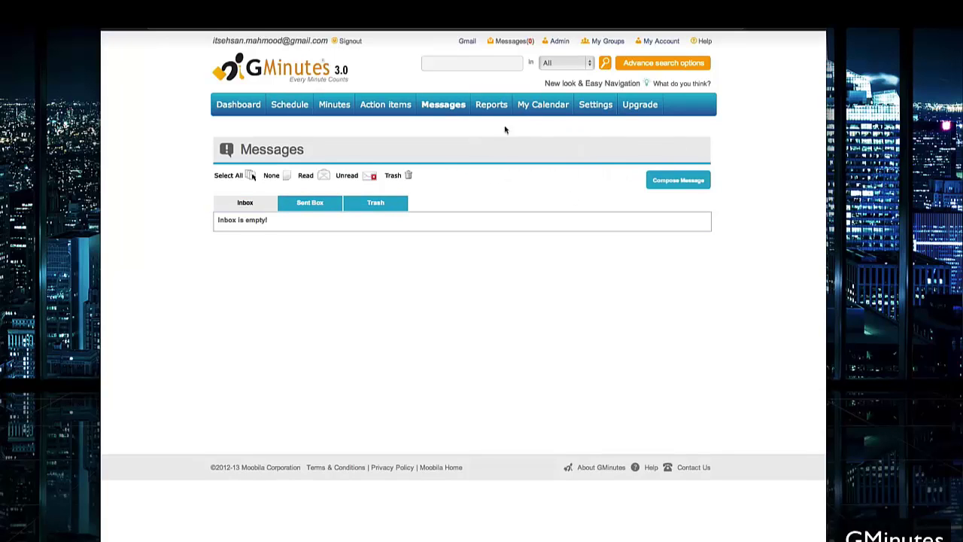
mouse_move(491, 111)
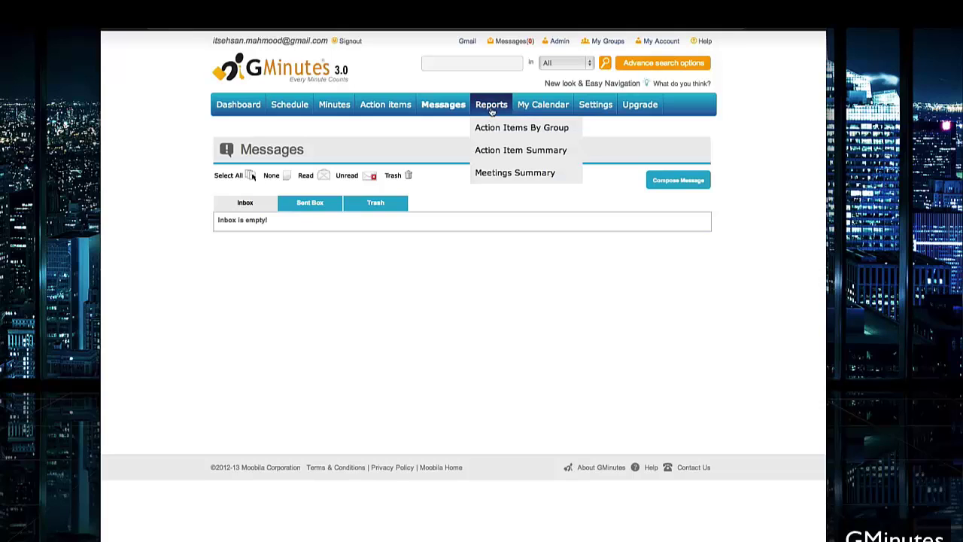
click(490, 109)
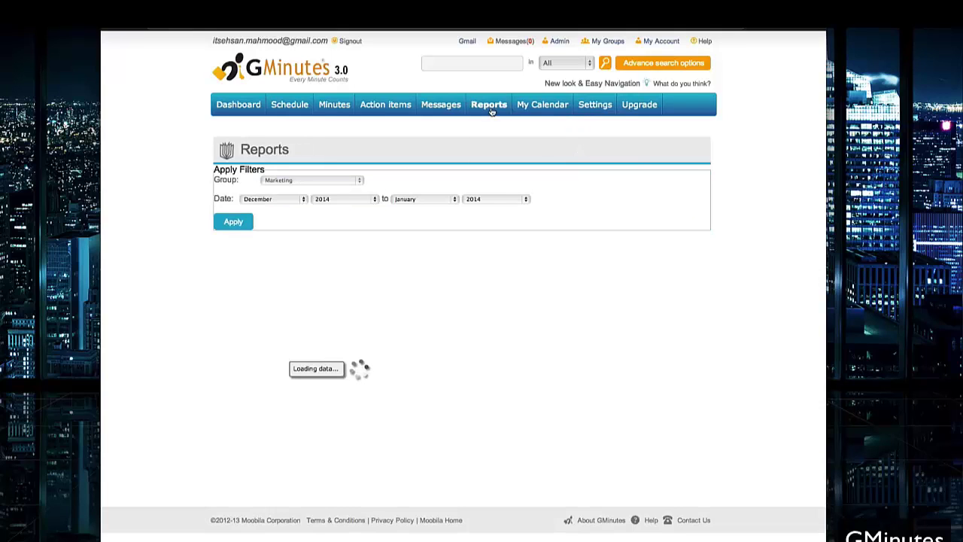
click(290, 199)
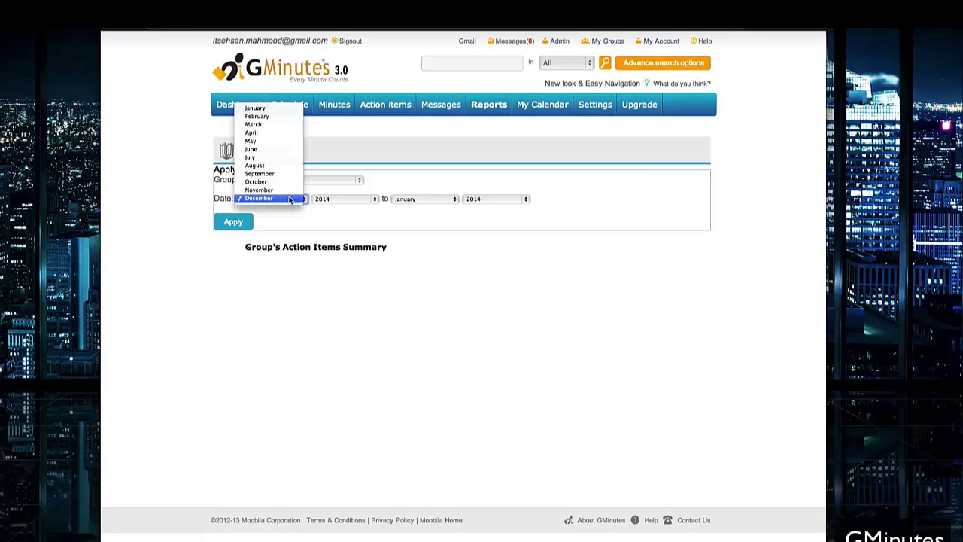
click(431, 179)
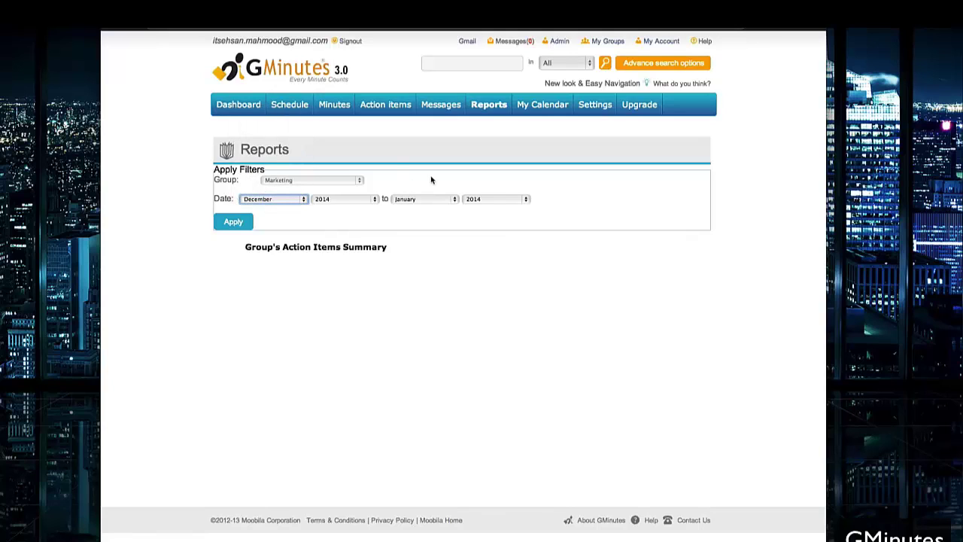
mouse_move(489, 109)
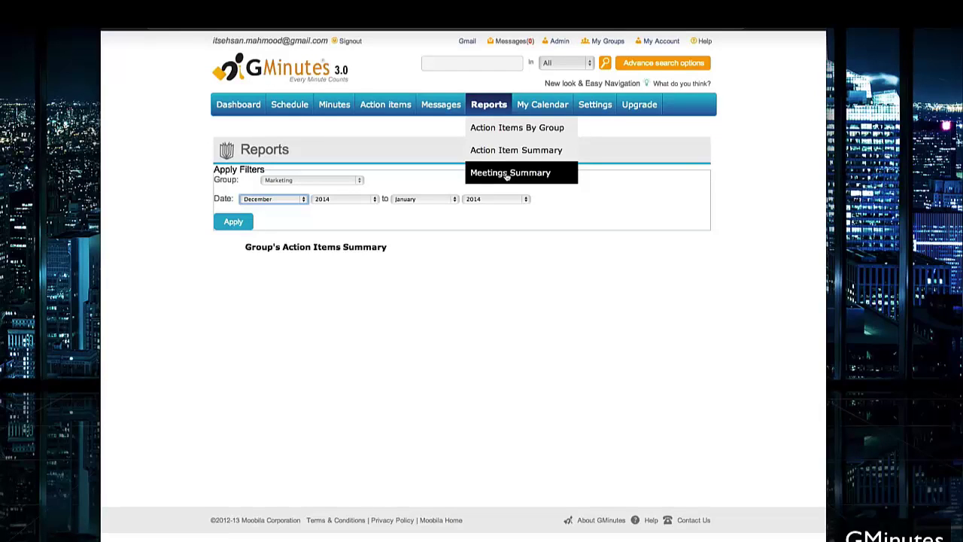
- Open My Calendar's January 26 day view and read the Marketing Dept Talk minutes
click(638, 189)
click(543, 110)
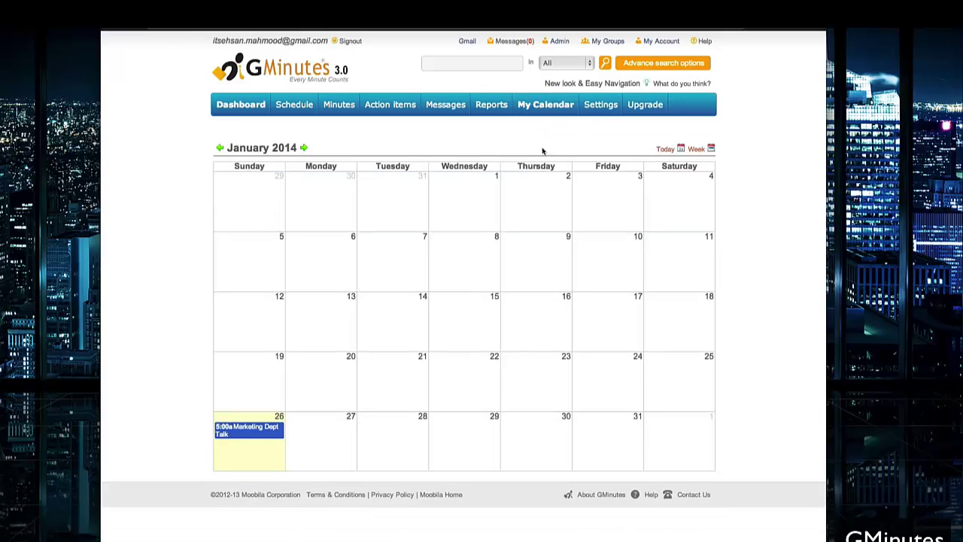
click(255, 448)
scroll(383, 301, down, 2)
scroll(383, 301, up, 5)
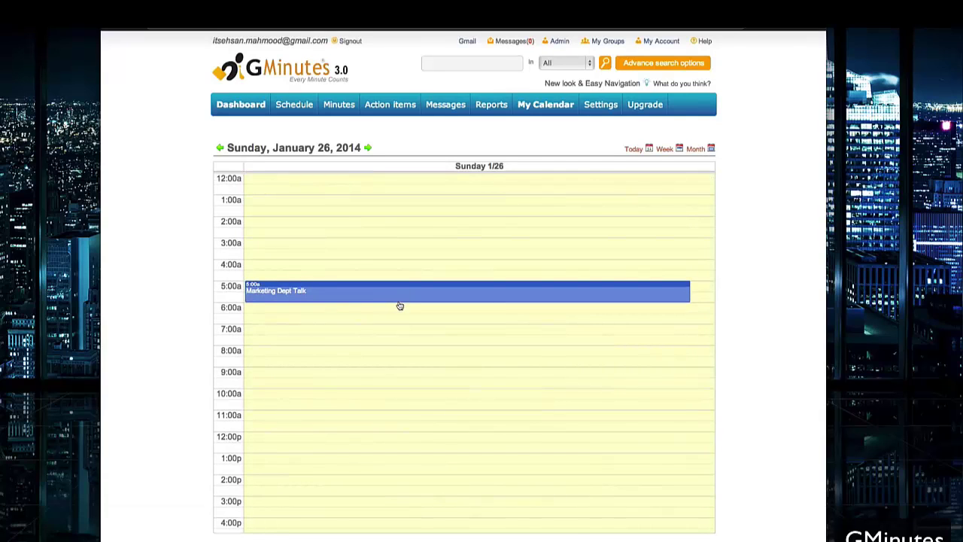
click(279, 292)
scroll(299, 297, down, 3)
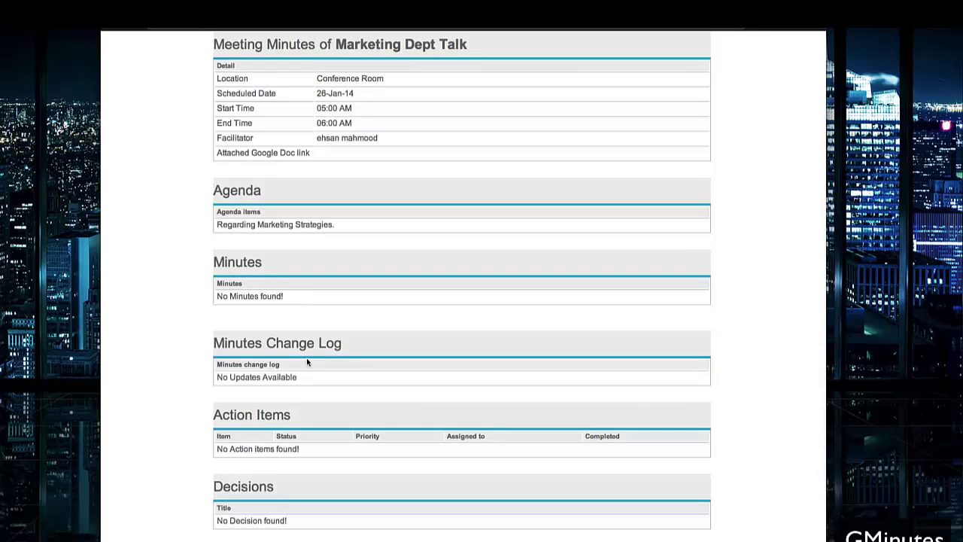
scroll(307, 361, down, 3)
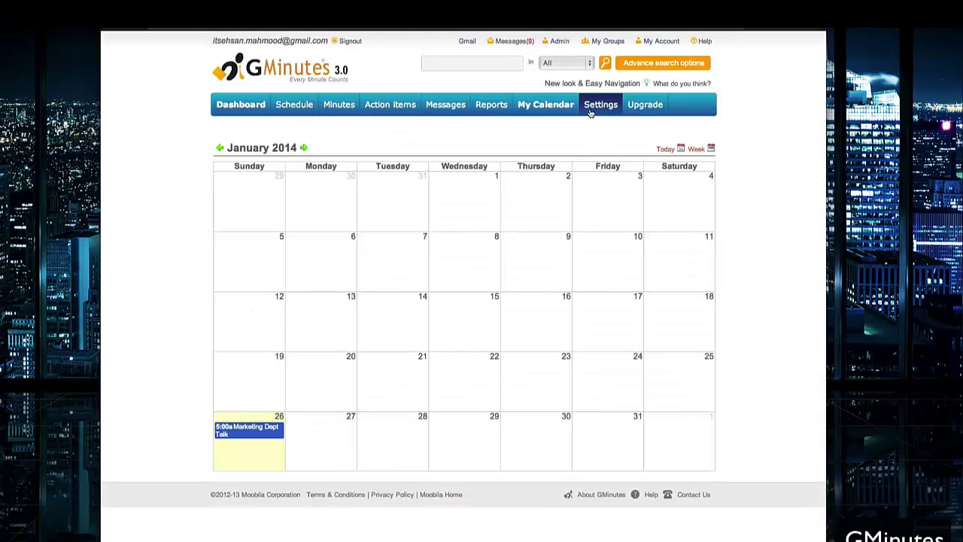
- Open Settings, then the Upgrade page showing the Pricing Plans table
click(591, 105)
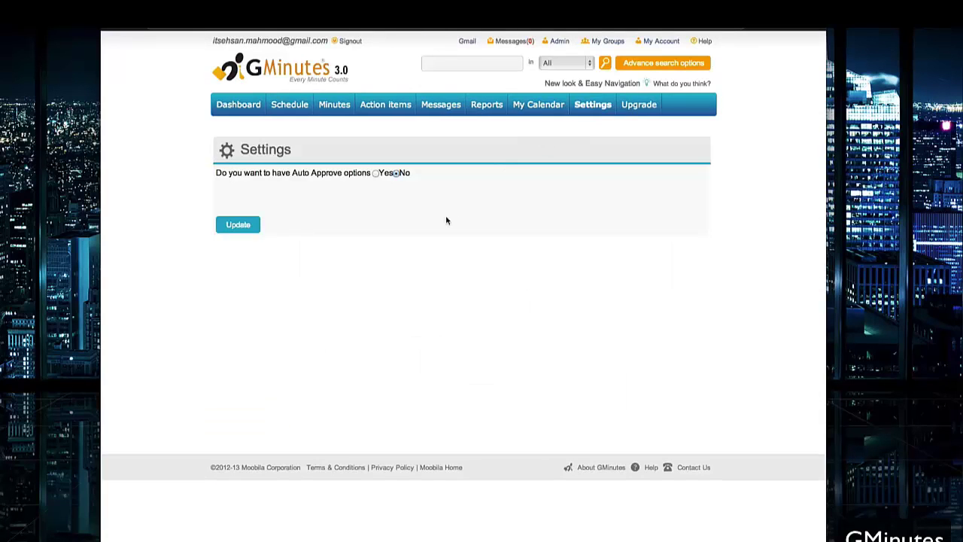
click(648, 109)
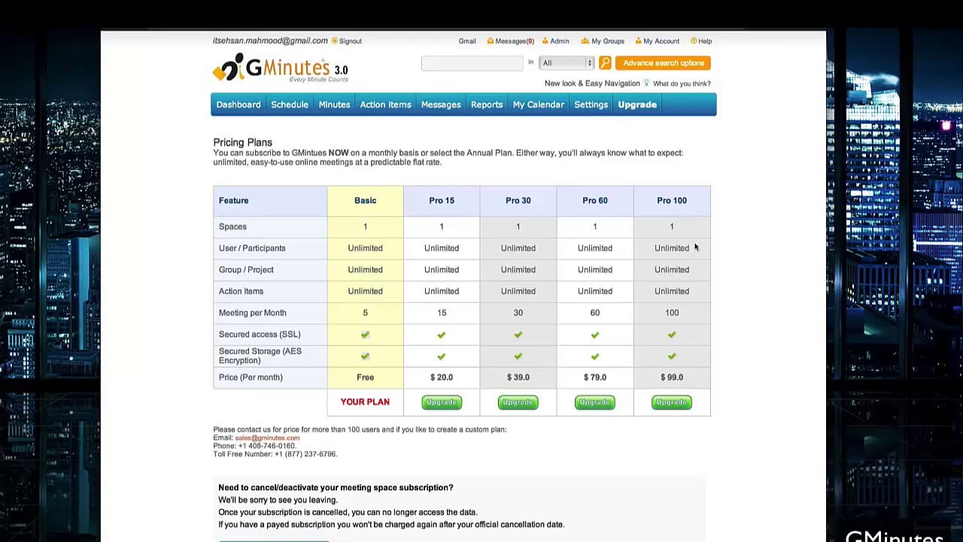
- Go back to the Dashboard showing one assigned action item
click(252, 113)
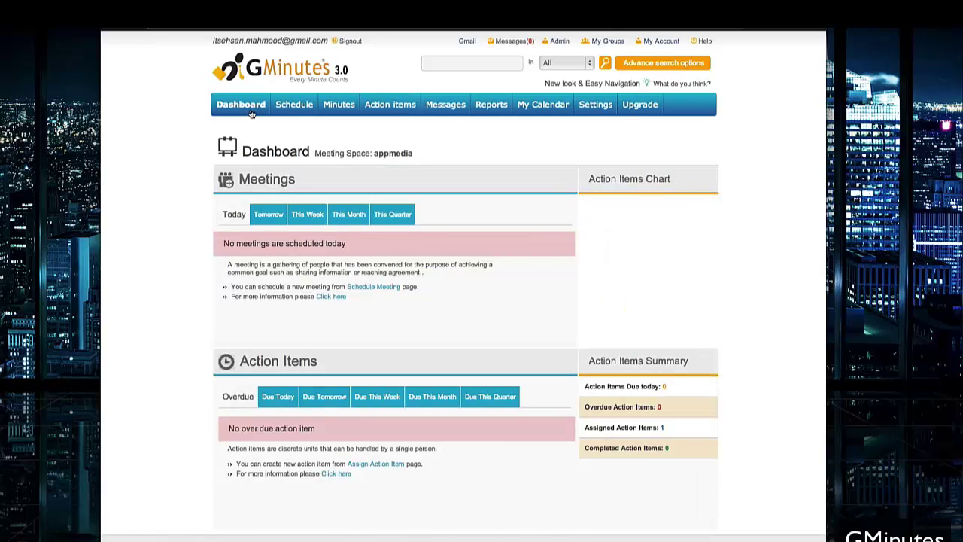